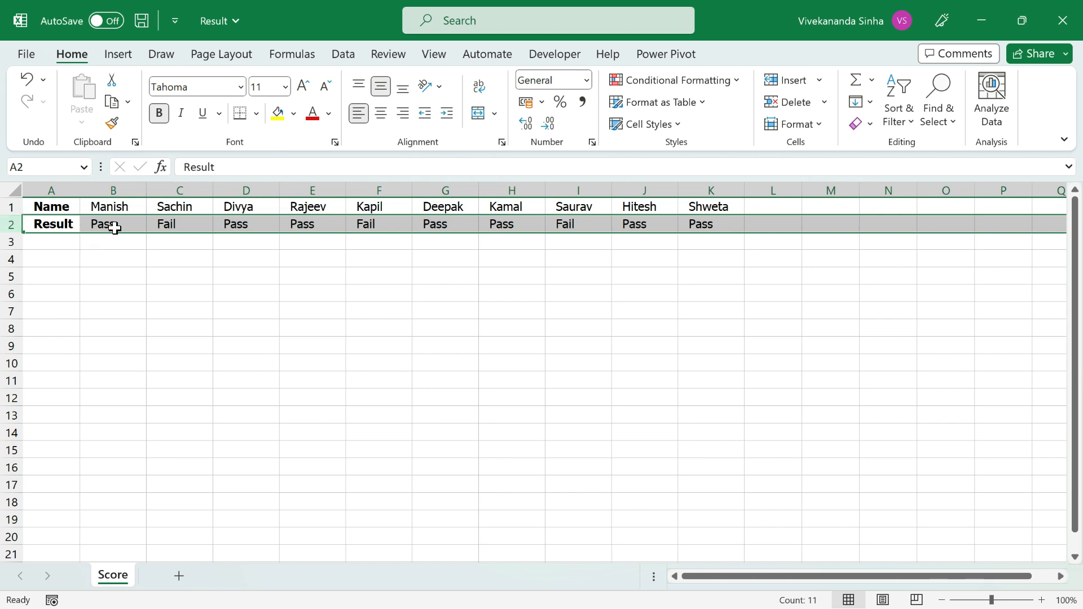
Step: Copy the Name and Result labels from A1:A2 into the cells starting at A5
left_click(173, 224)
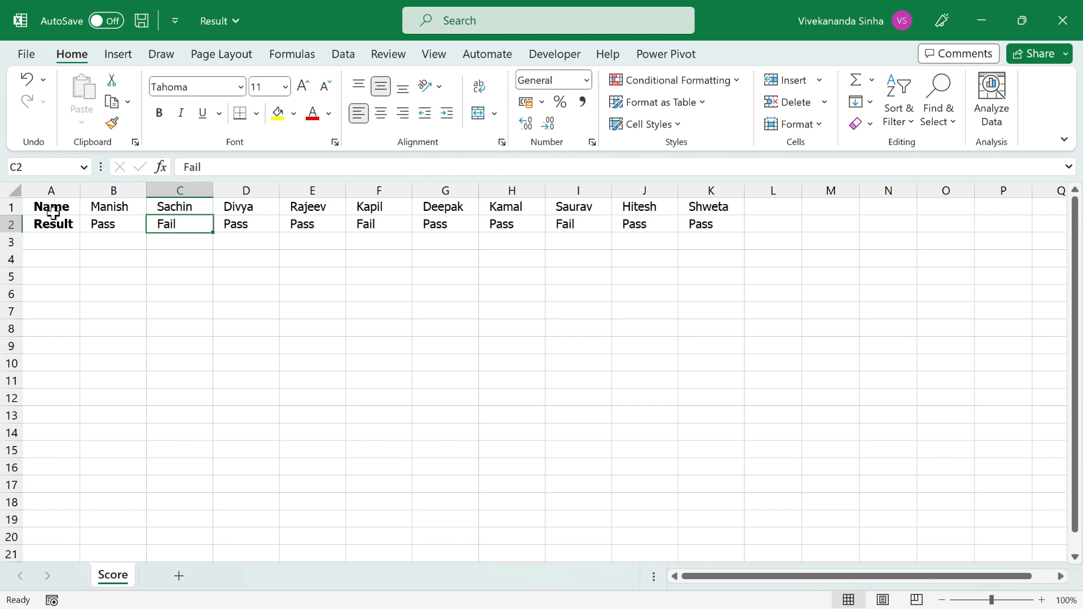
left_click_drag(51, 206, 53, 221)
key("ctrl+c")
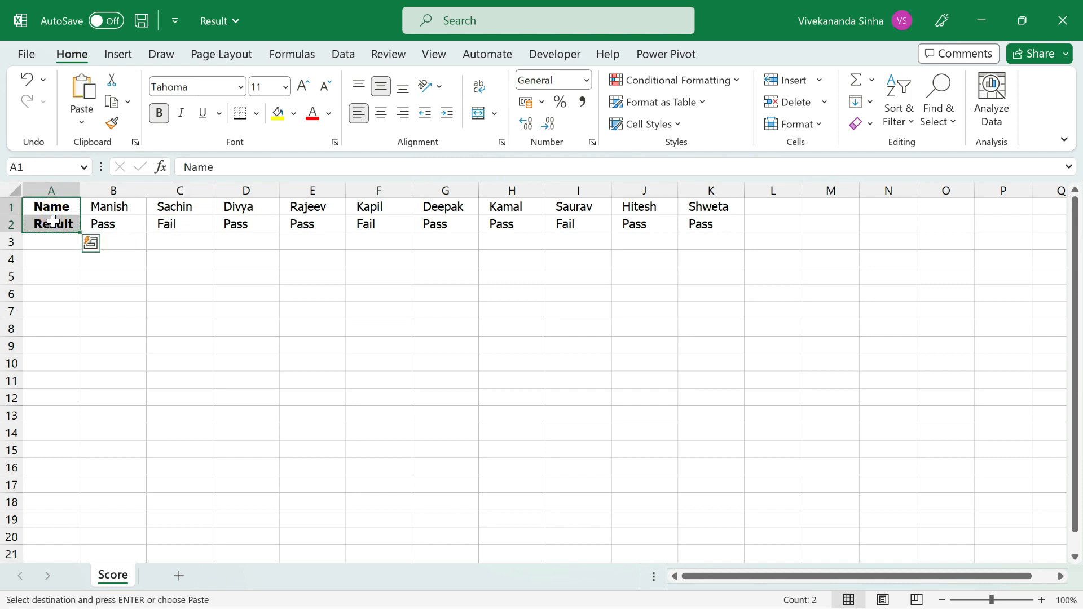
left_click(54, 276)
key("ctrl+v")
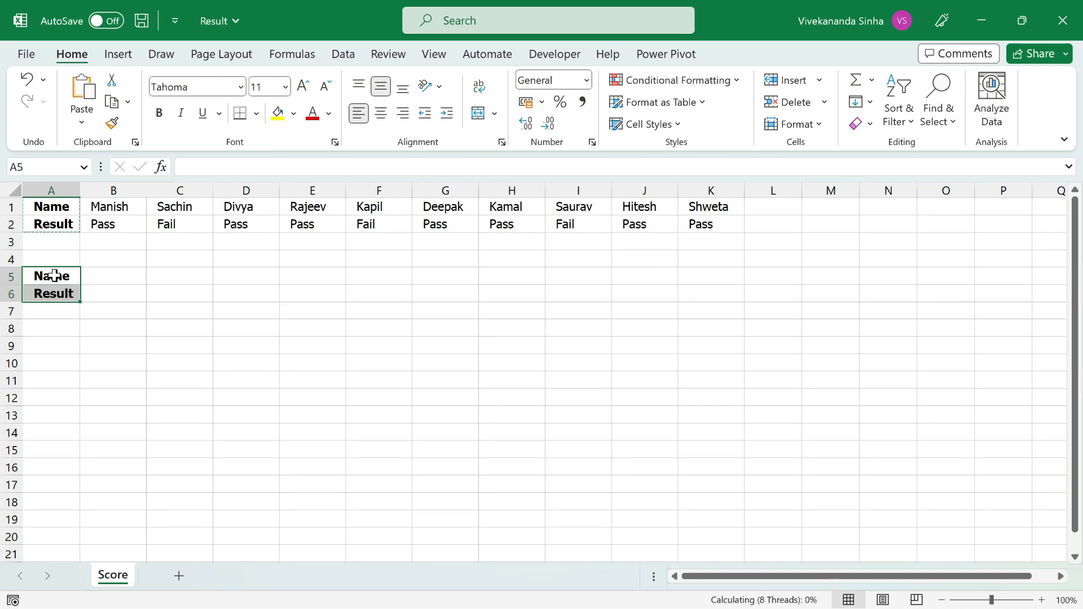
Step: Enter =FILTER(B1:K2,B2:K2="Pass") in cell B5 to extract the passing students horizontally
left_click(91, 276)
left_click_drag(114, 208, 703, 225)
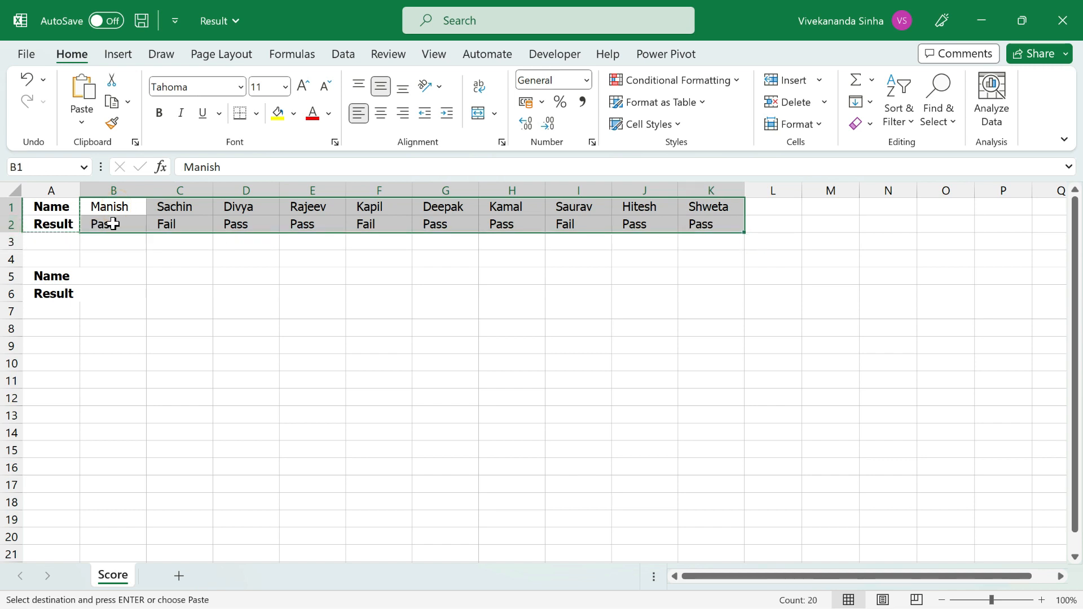
left_click(114, 269)
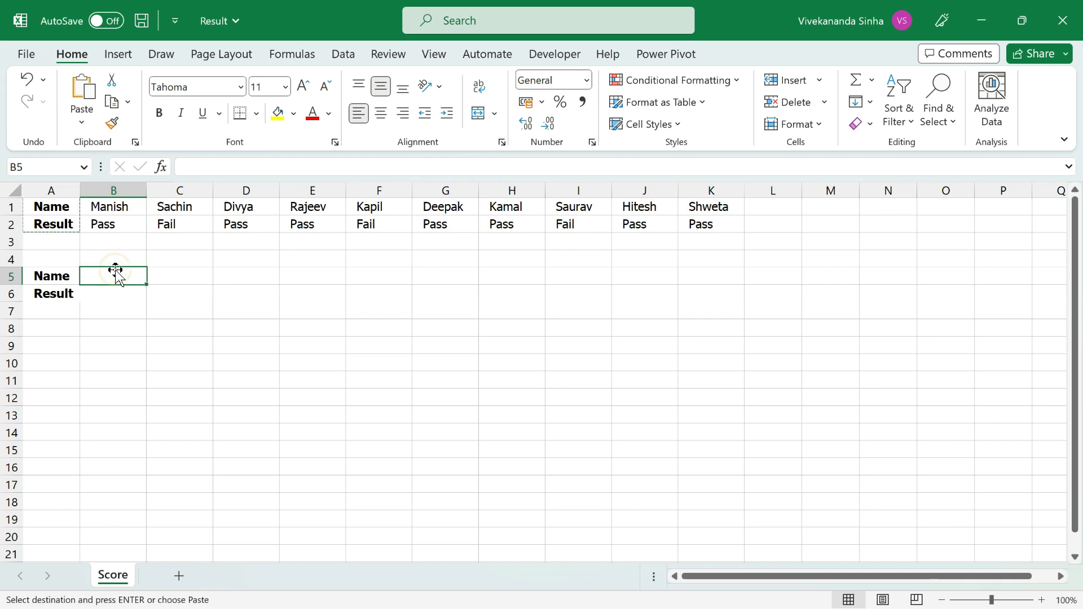
type("=")
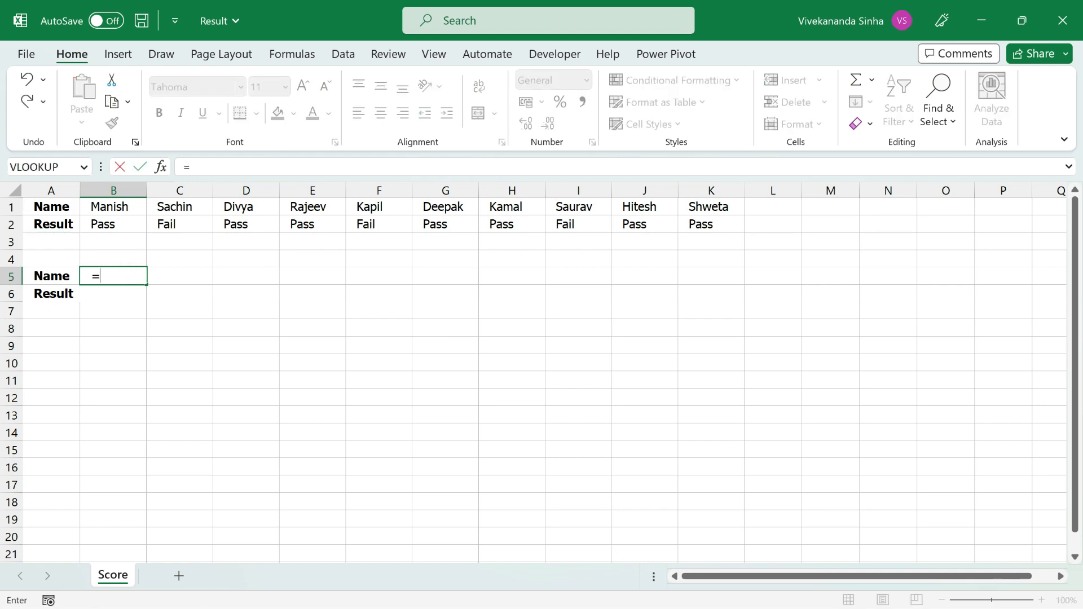
type("filter")
key("Tab")
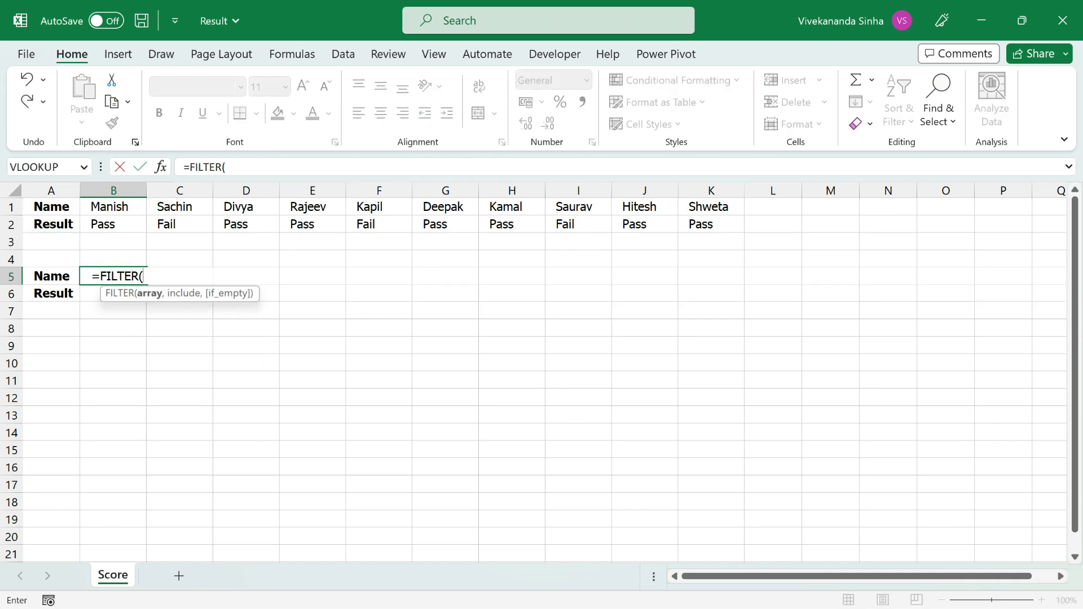
left_click_drag(109, 206, 689, 221)
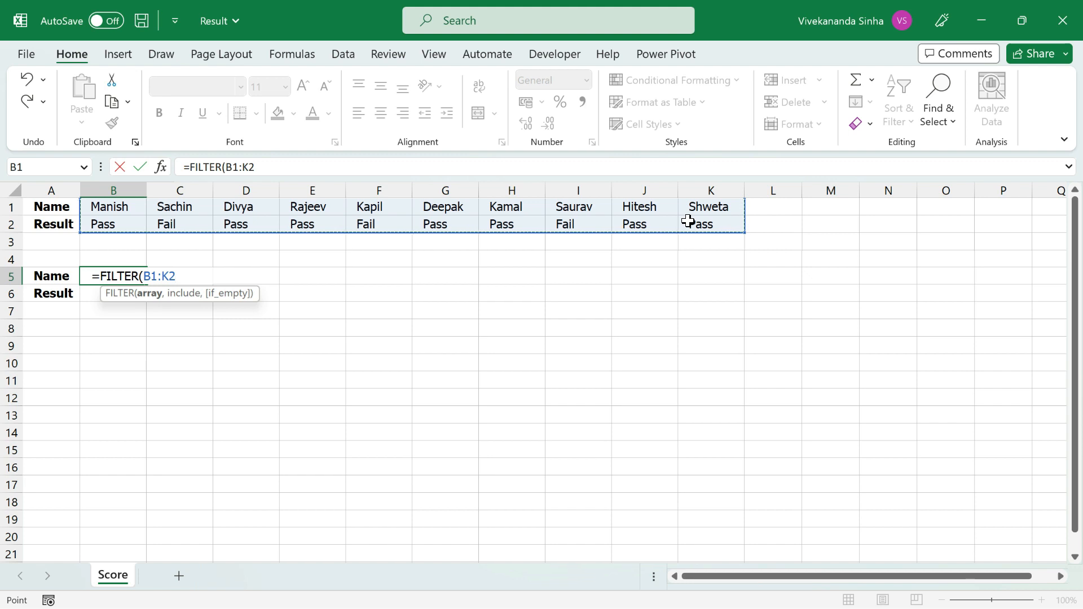
type(",")
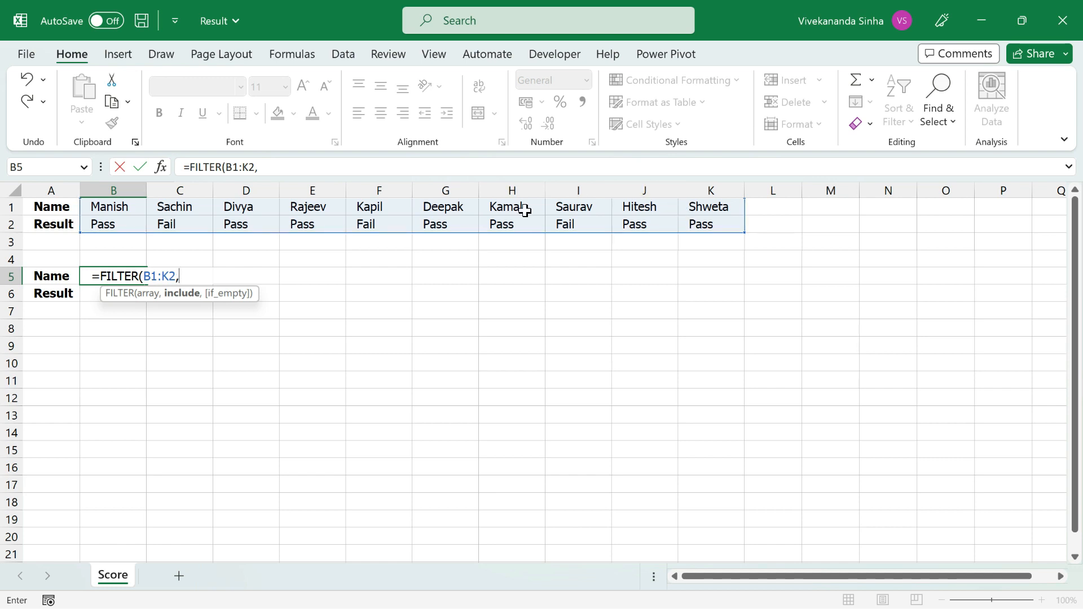
left_click_drag(92, 226, 724, 227)
type("=\"Pa")
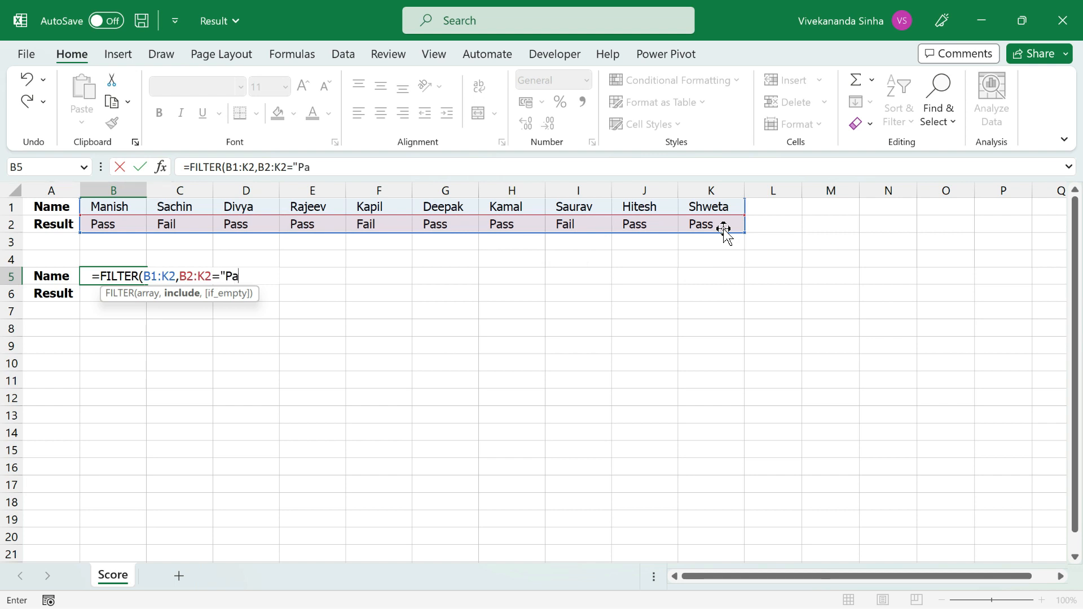
type("ss\"")
type(")")
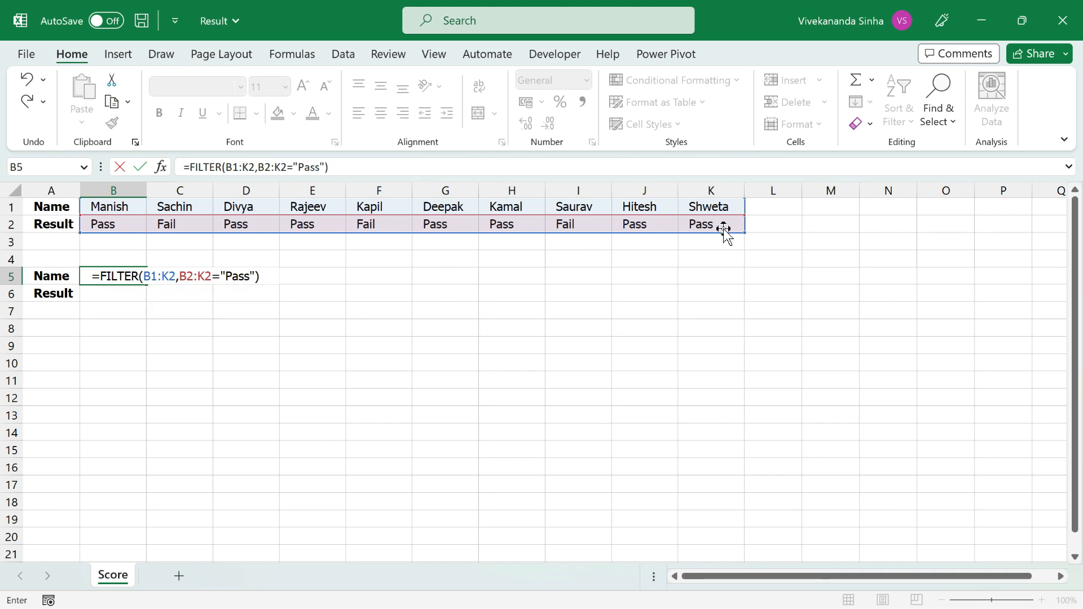
key("Return")
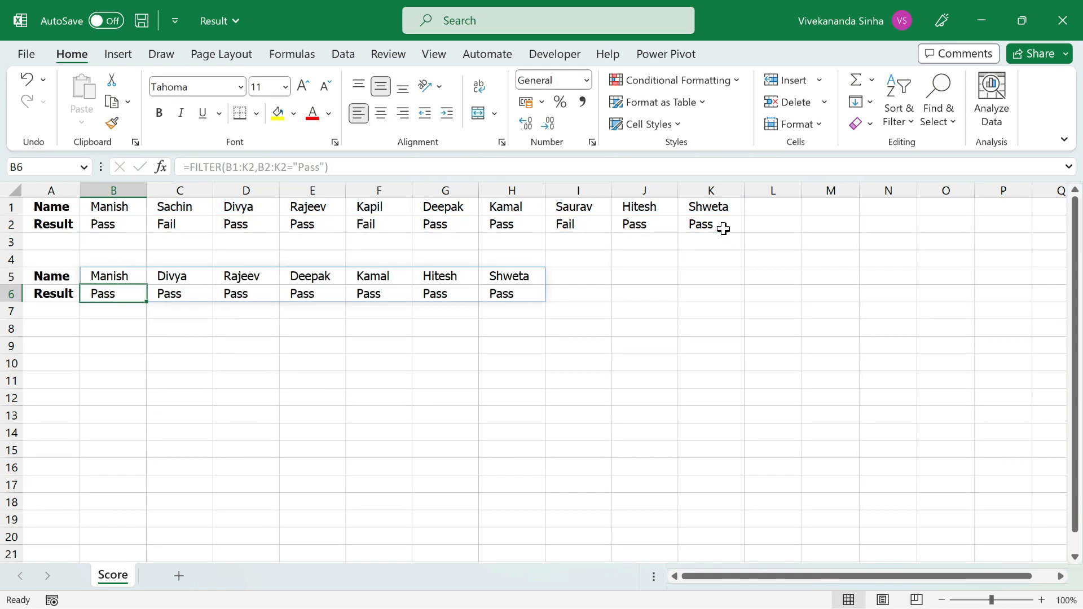
left_click(130, 276)
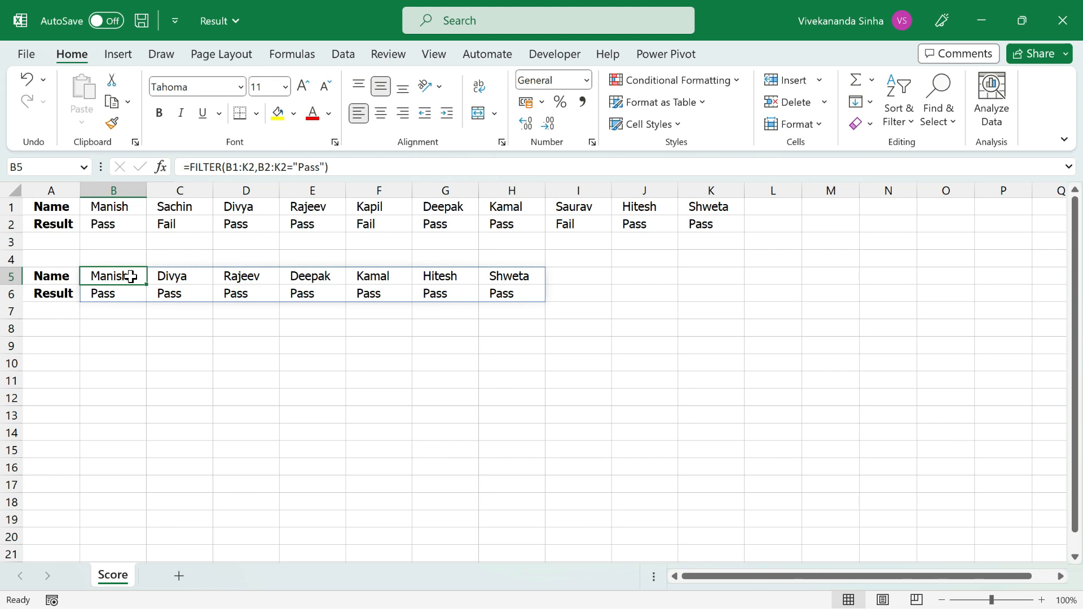
left_click_drag(60, 277, 504, 293)
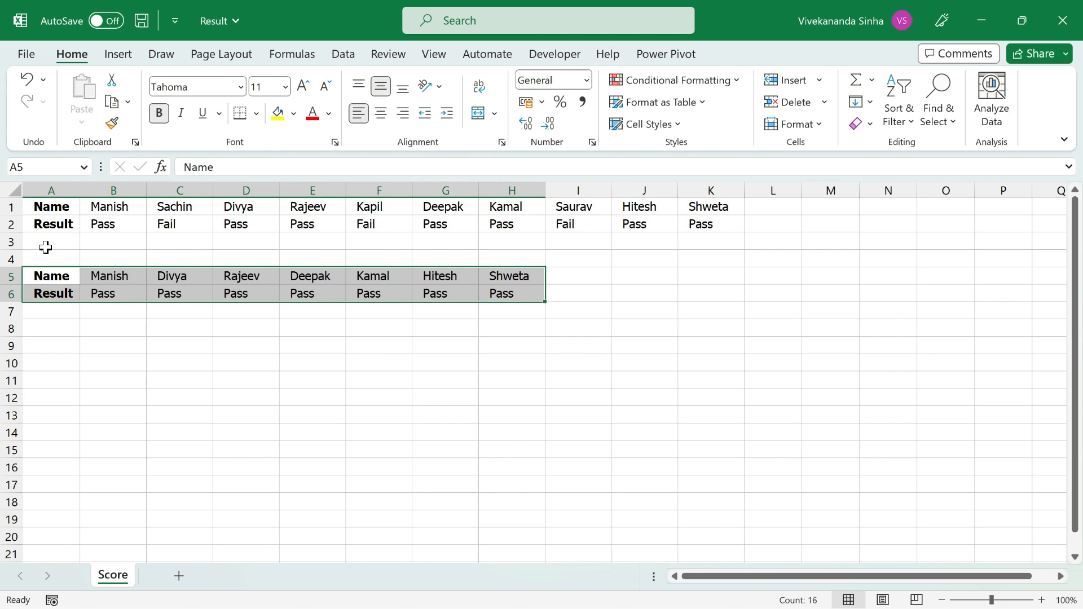
Step: Copy the labels in A5:A6 and paste them transposed at A8 as Name and Result column headers
left_click(48, 280)
left_click_drag(48, 286, 45, 292)
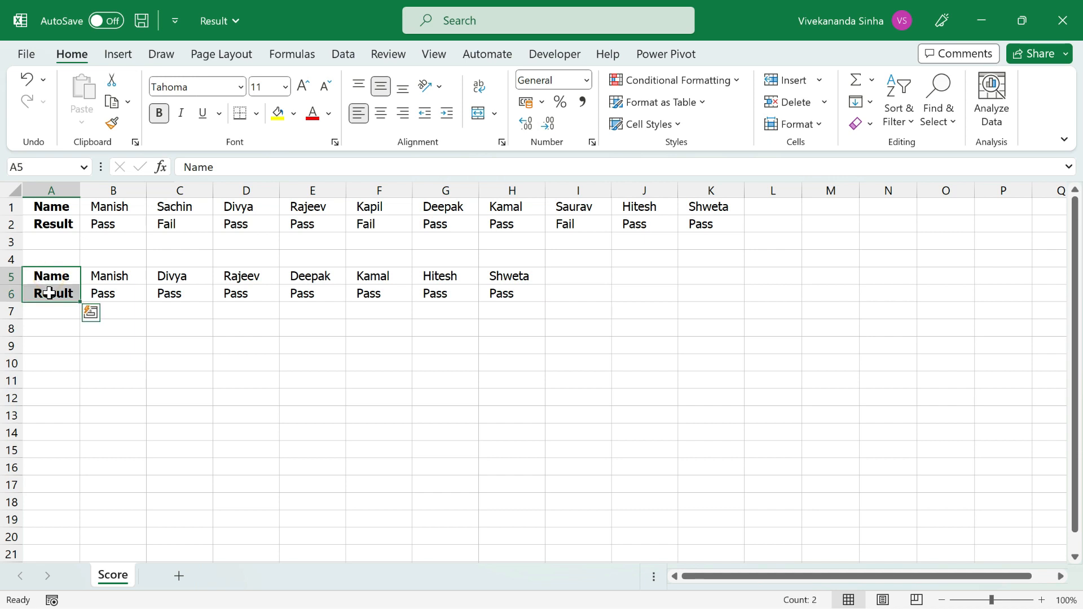
key("ctrl+c")
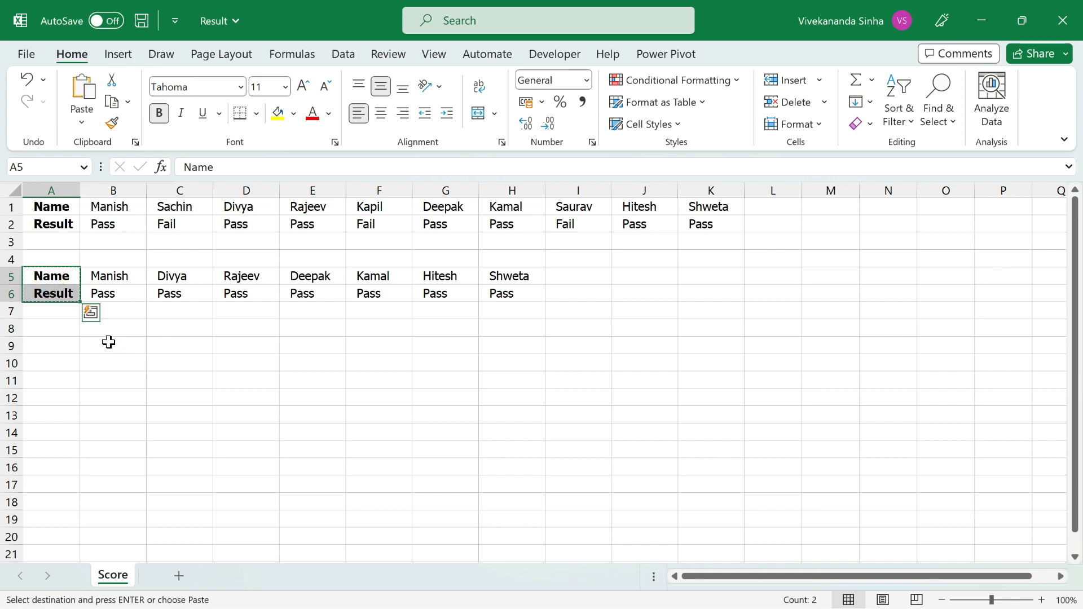
left_click(49, 327)
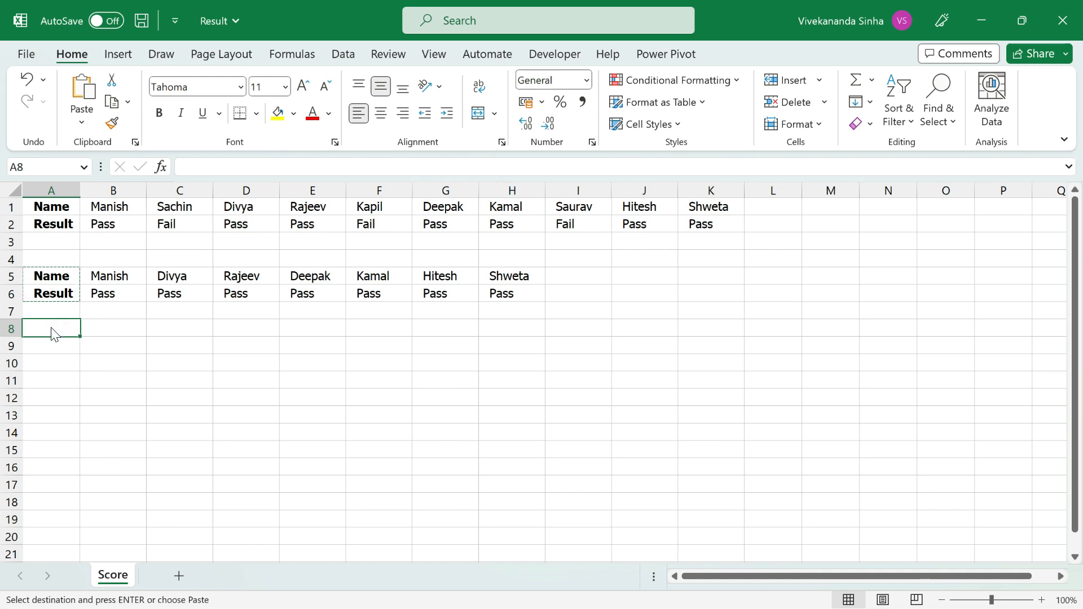
right_click(51, 327)
left_click(171, 180)
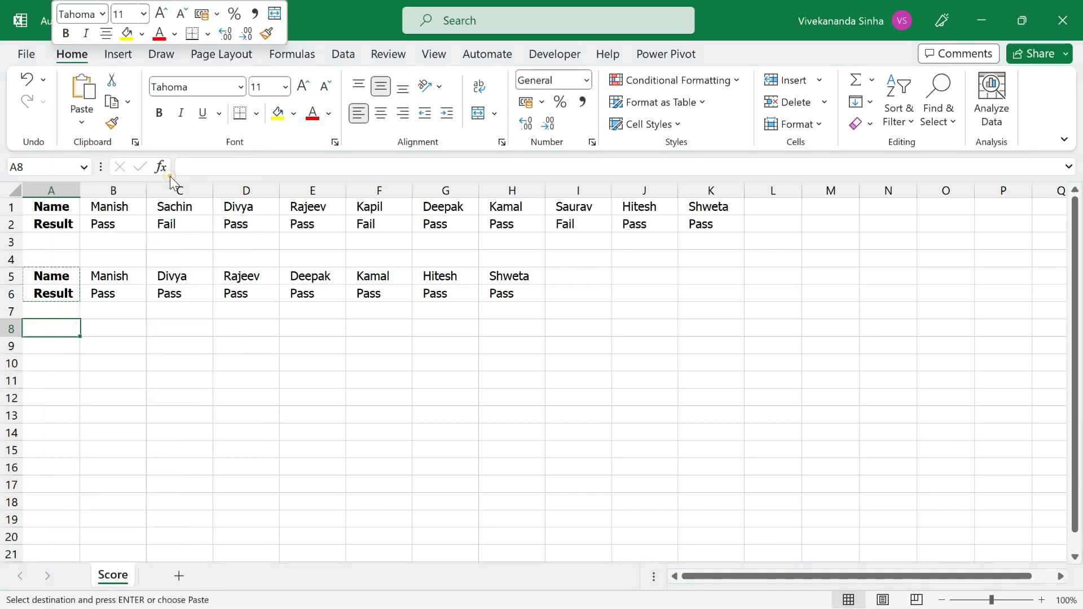
left_click(65, 346)
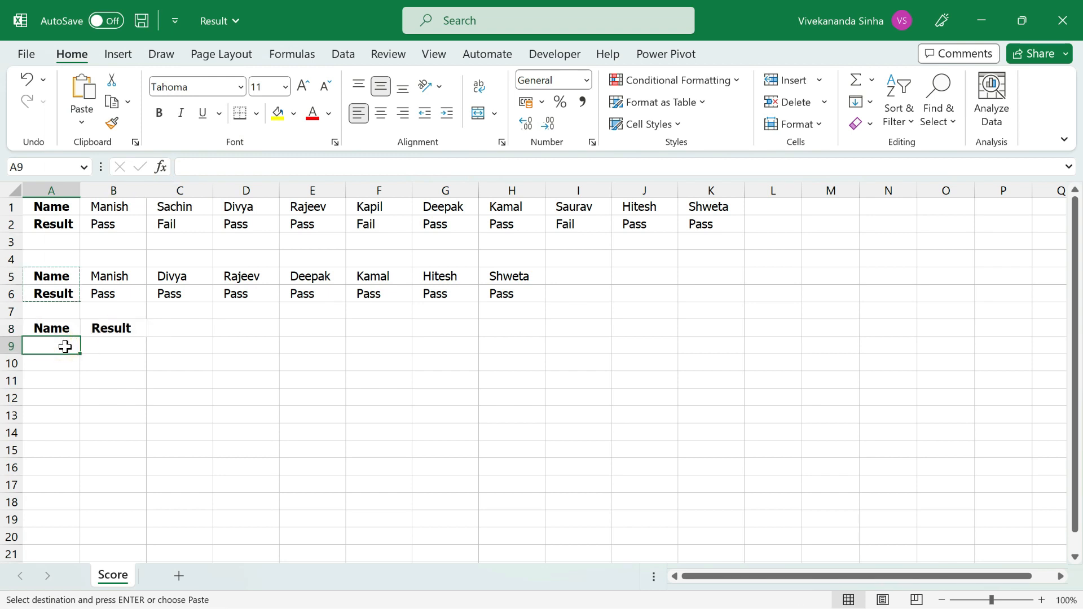
key("Escape")
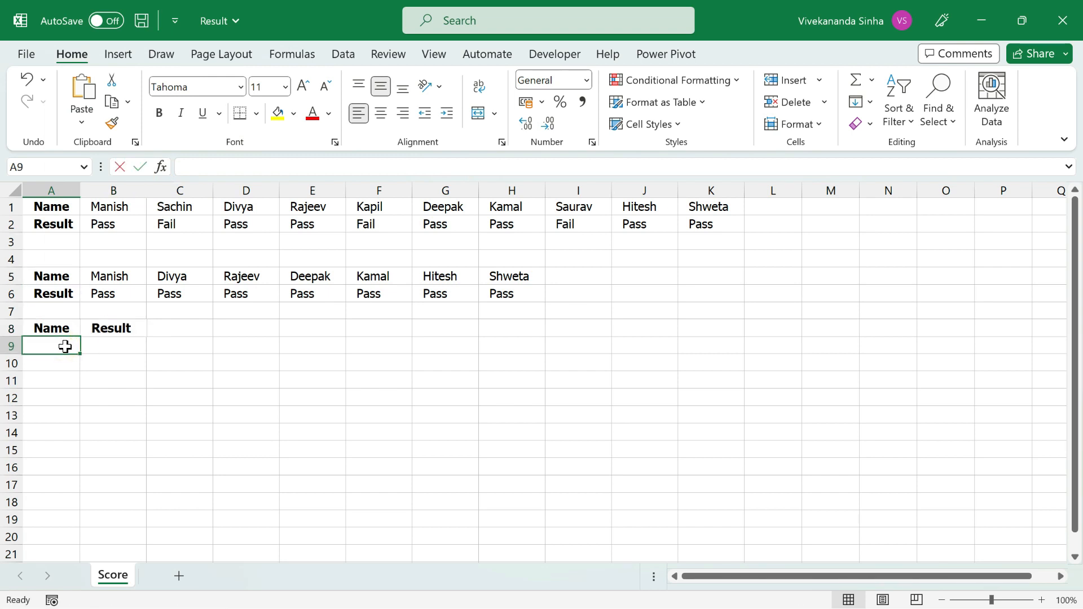
Step: Enter =FILTER(B1:K2,B2:K2="Pass") in cell A9, below the Name header
type("=filter")
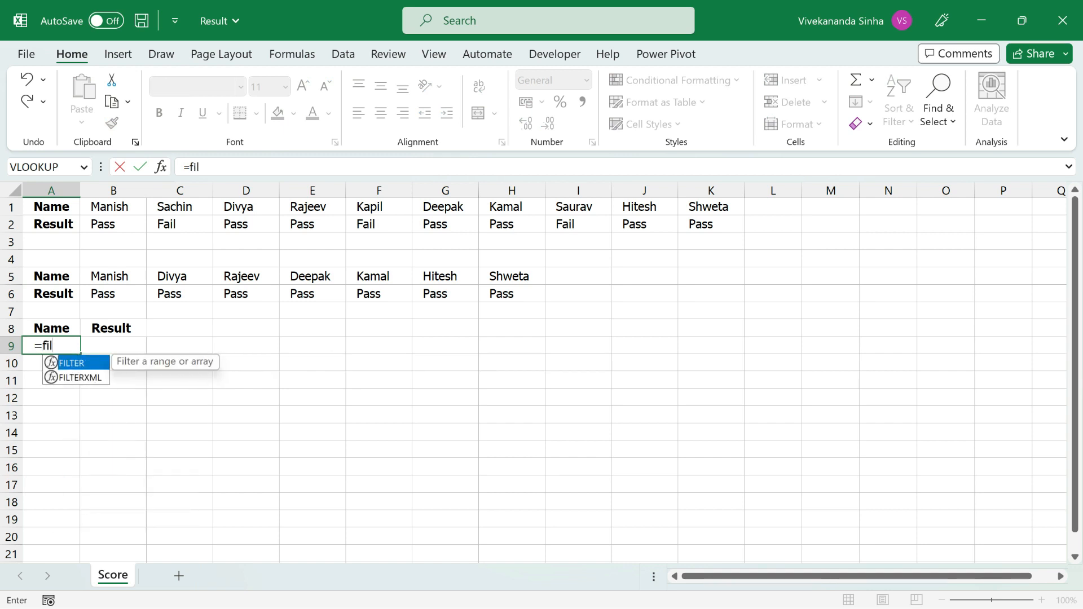
key("Tab")
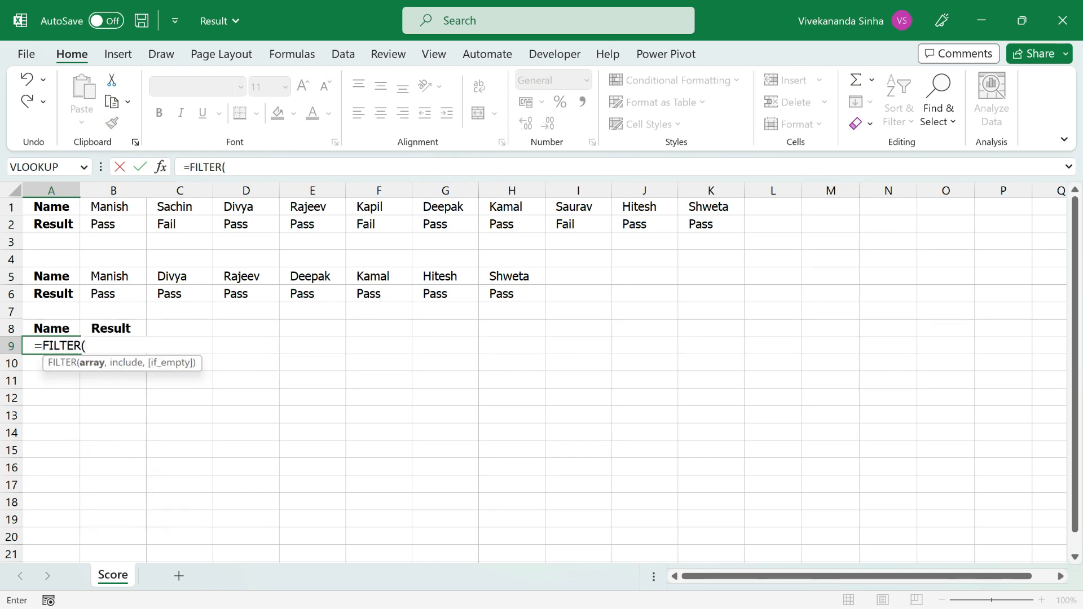
left_click_drag(108, 209, 693, 221)
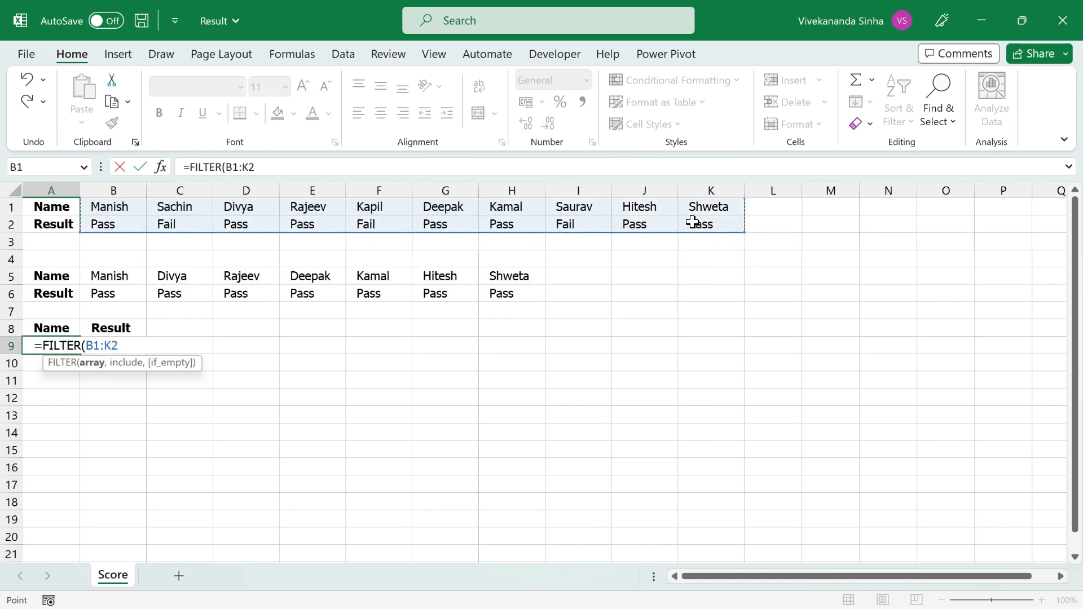
type(",")
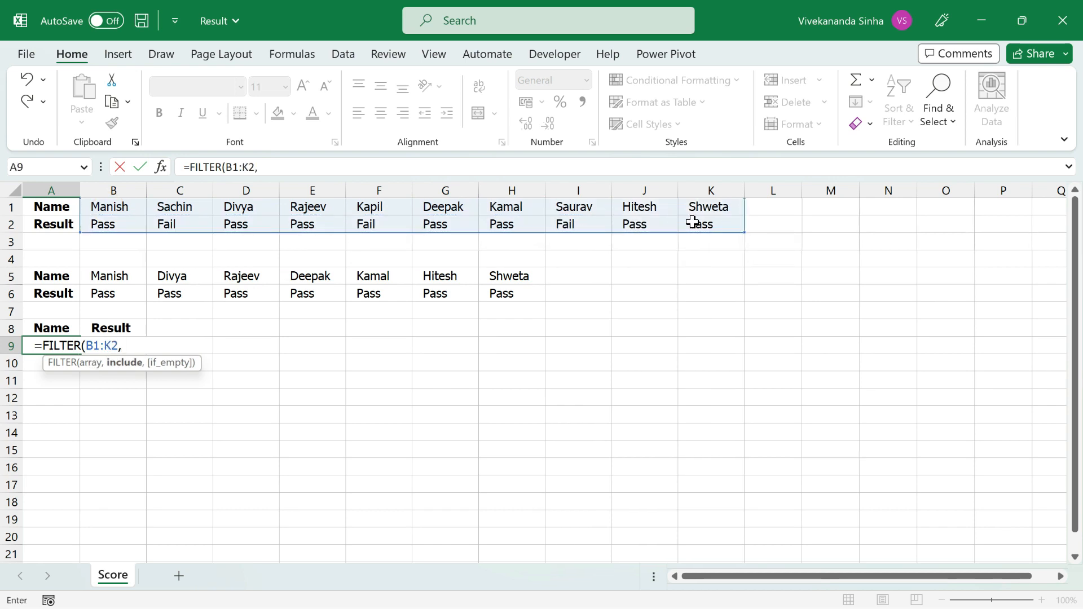
left_click_drag(120, 224, 703, 225)
type("=\"")
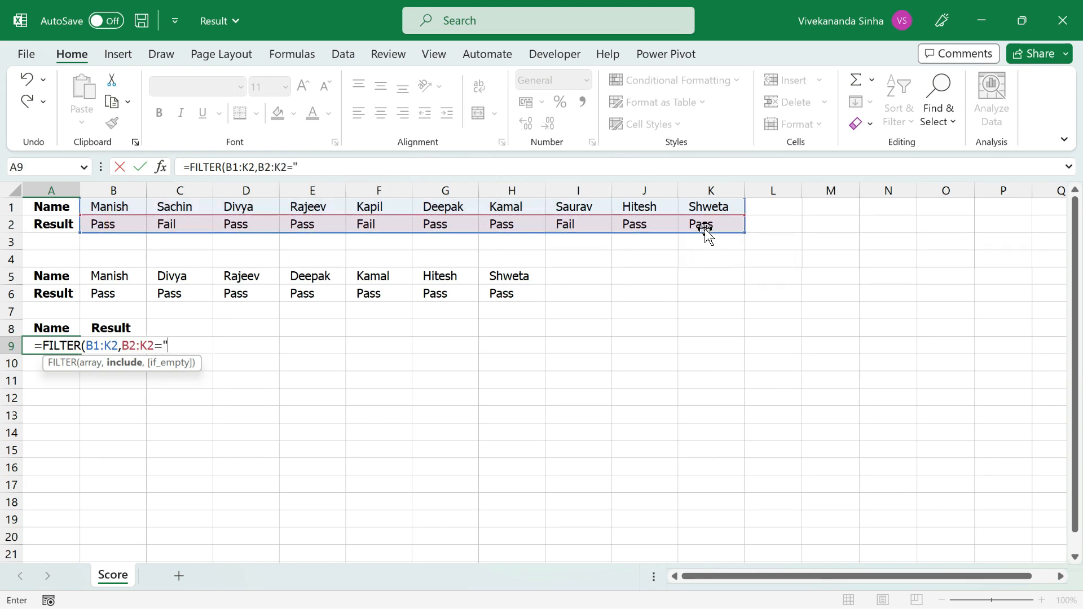
type("Pass\")")
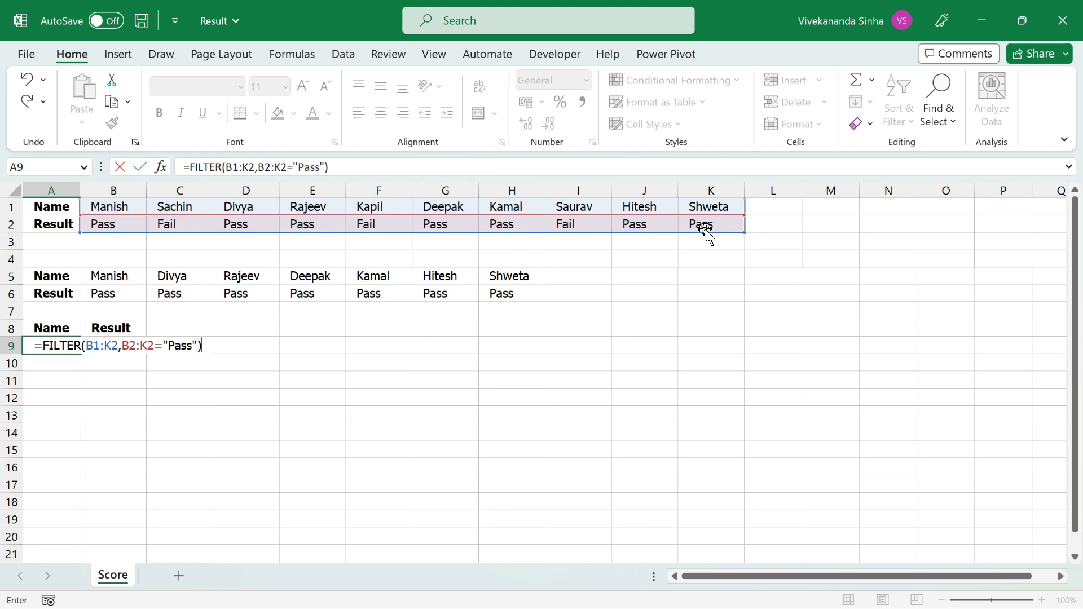
key("Return")
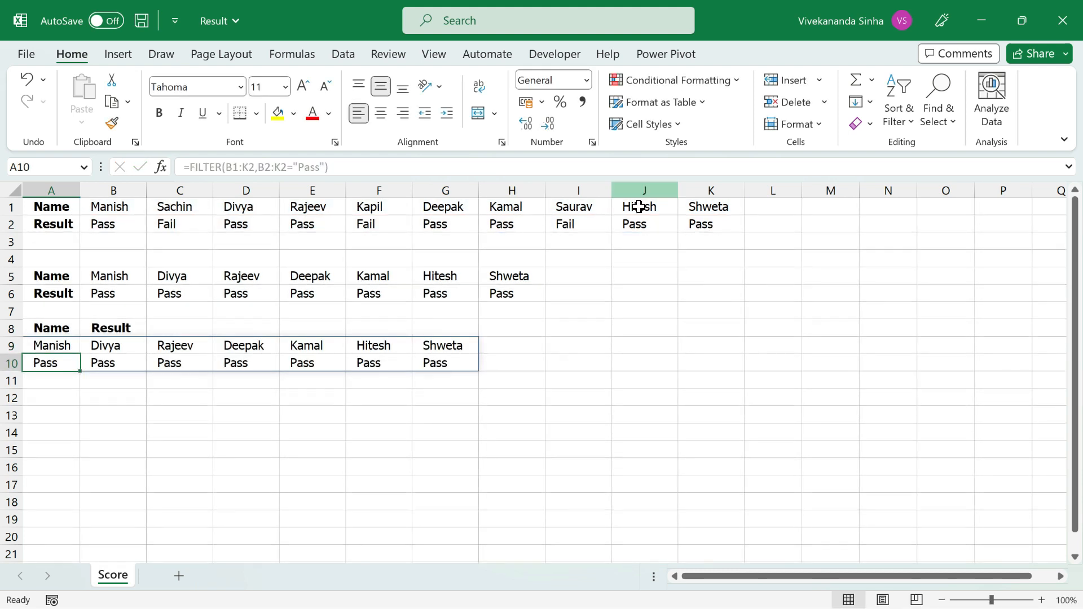
Step: Wrap the A9 formula in TRANSPOSE so it reads =TRANSPOSE(FILTER(B1:K2,B2:K2="Pass"))
left_click(56, 345)
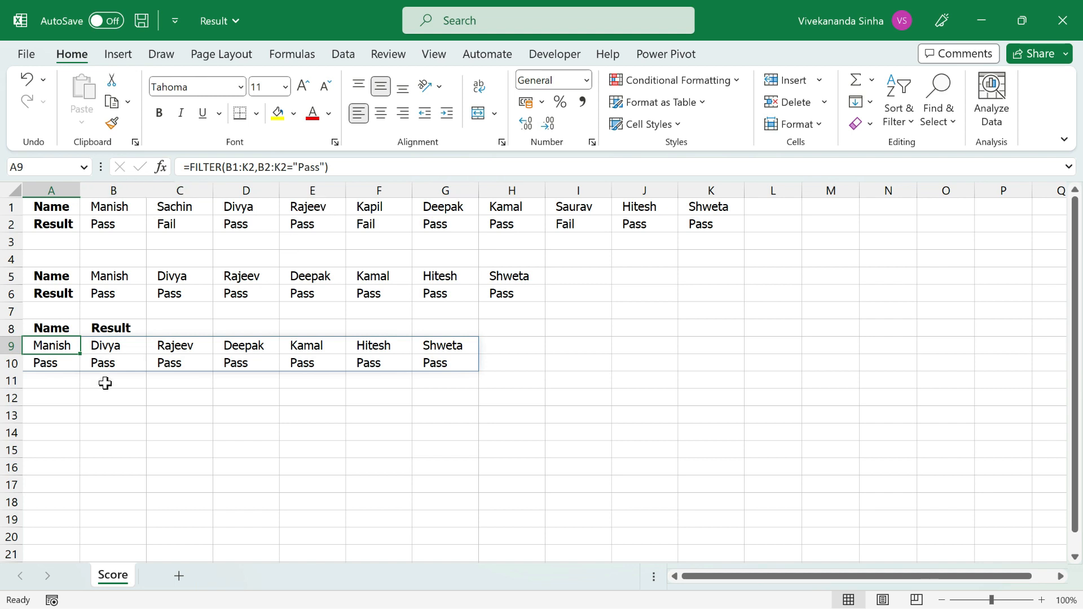
left_click(190, 167)
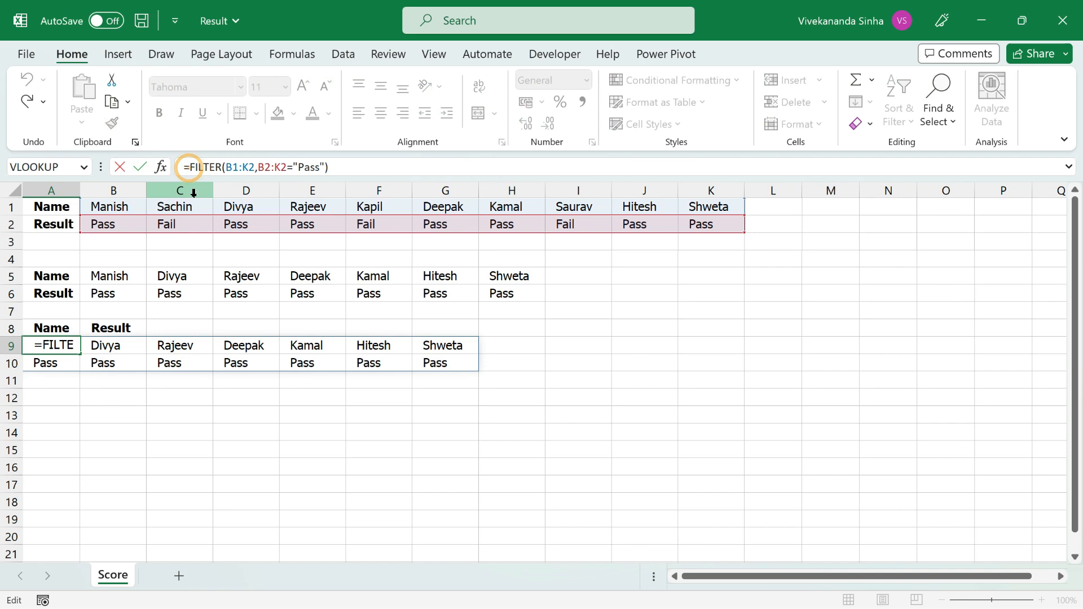
type("tr")
key("Tab")
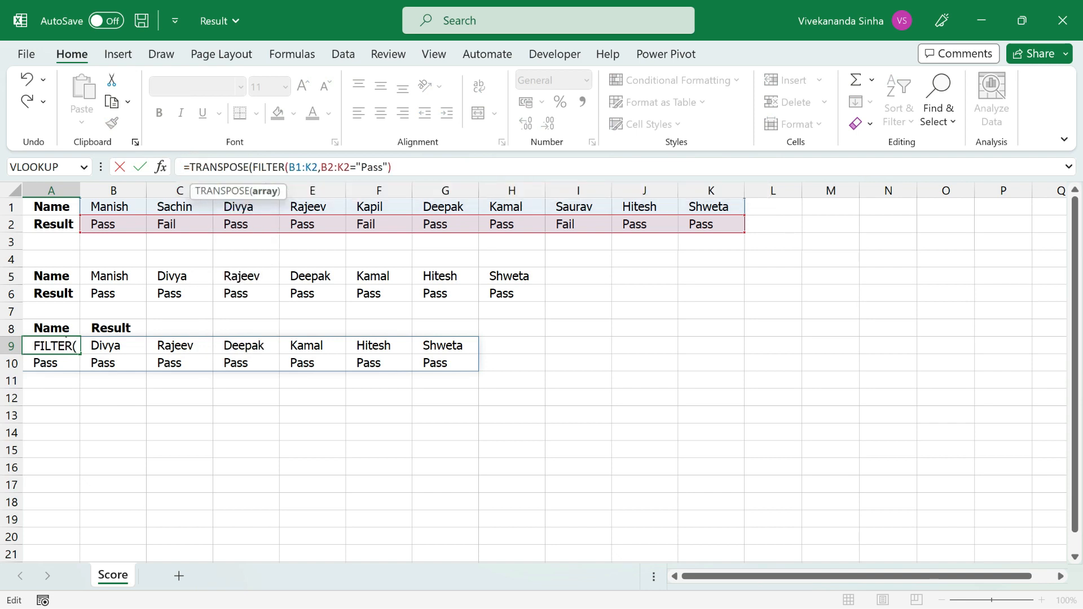
left_click(430, 166)
type(")")
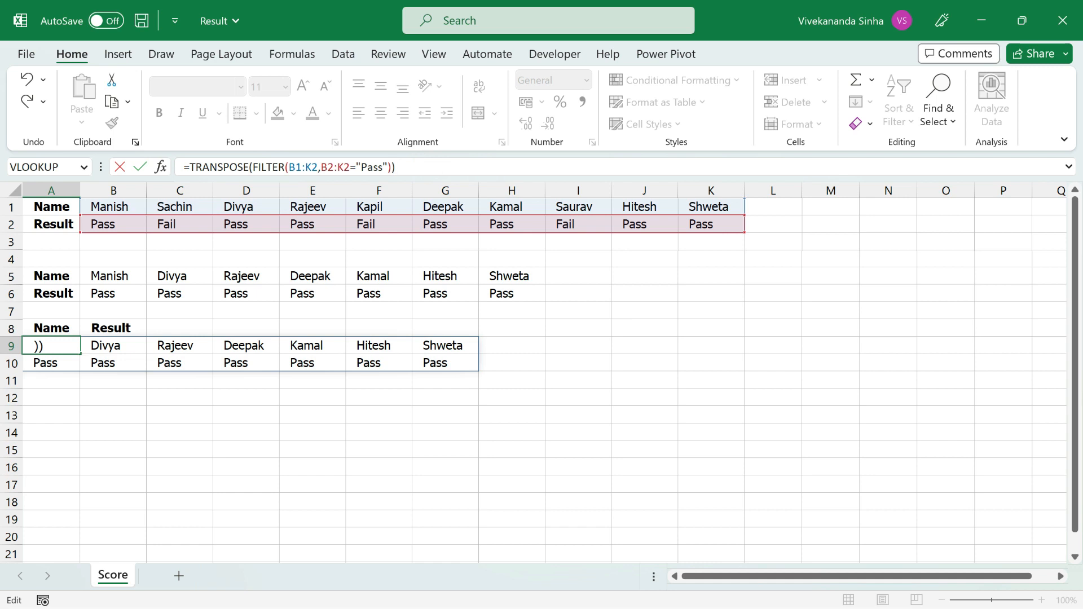
key("Return")
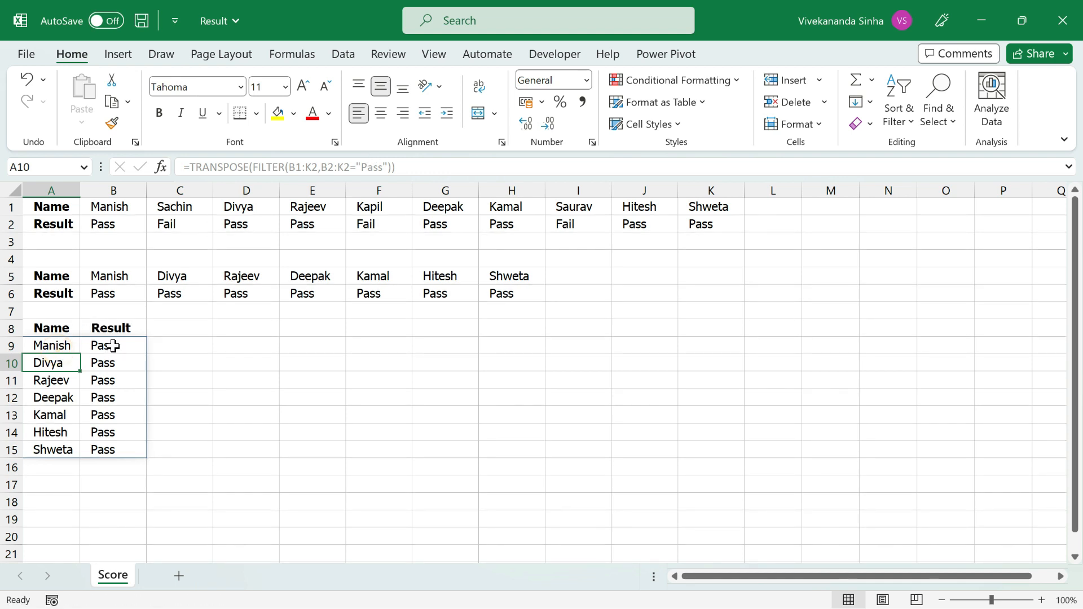
Step: Change the filter criterion in the A9 TRANSPOSE formula to "Fail"
left_click(55, 346)
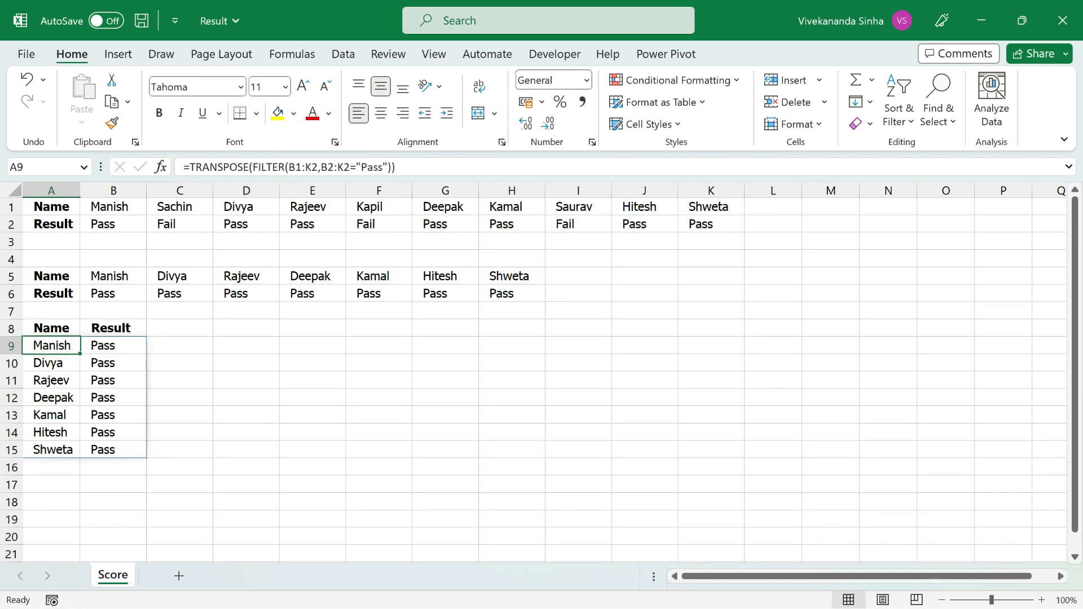
double_click(373, 167)
type("Fail")
key("Return")
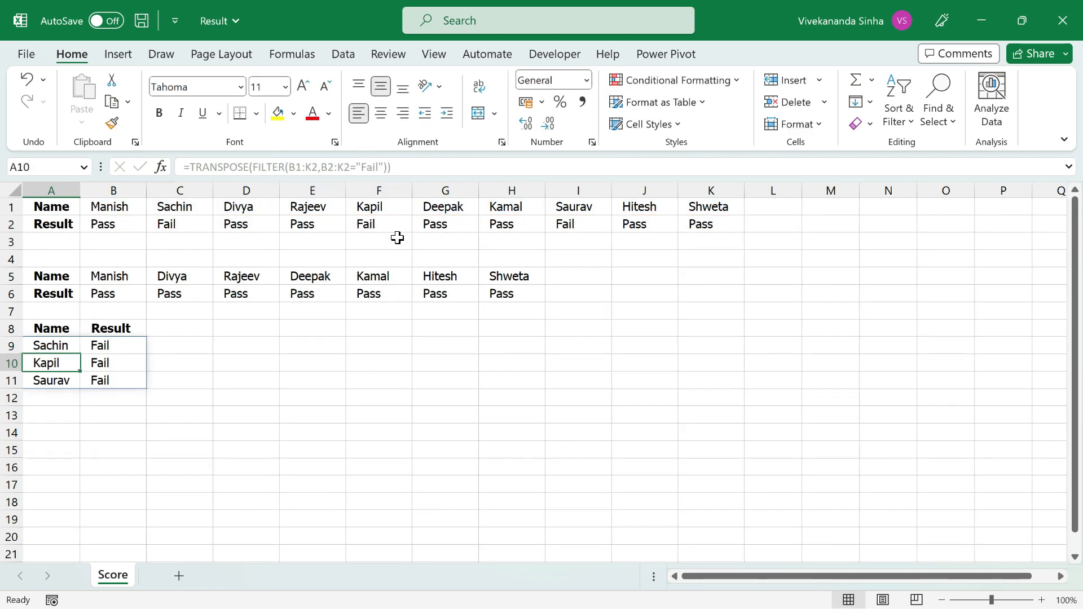
left_click(49, 343)
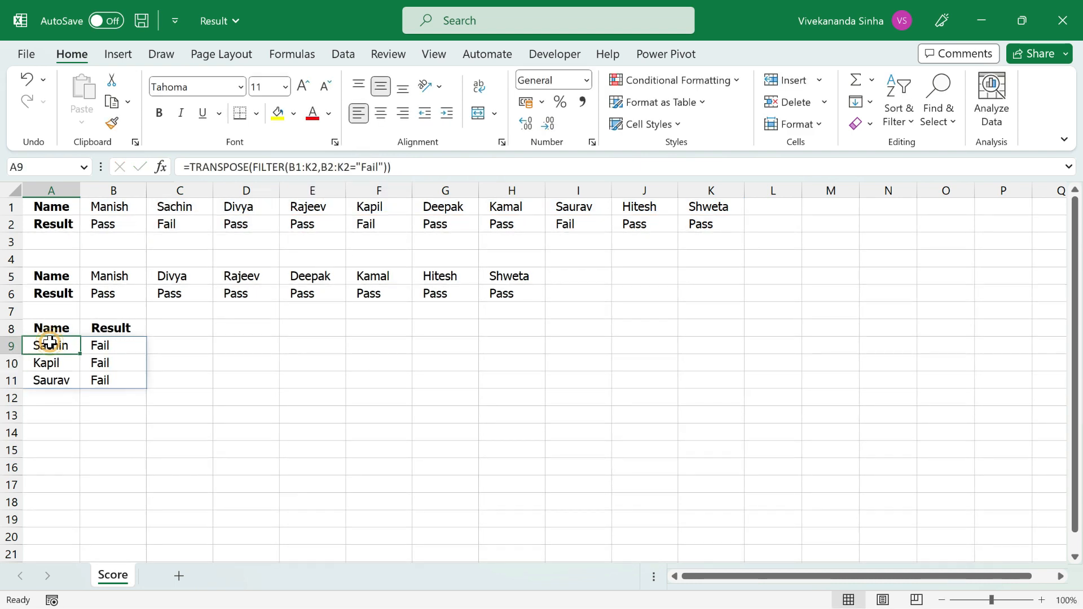